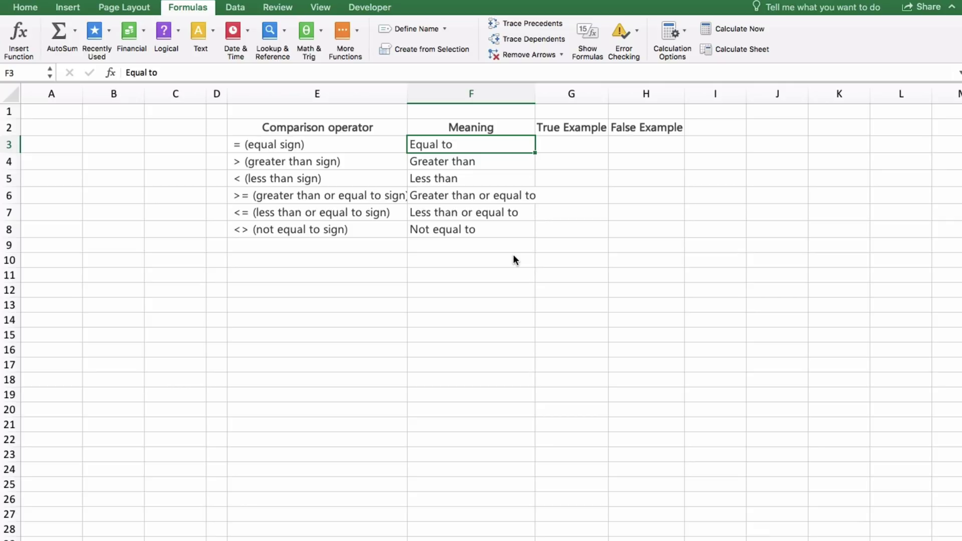
- Enter =5=5 (TRUE) and =5=4 (FALSE) in the equal-to row's True and False Example cells
{"action": "key", "text": "Right"}
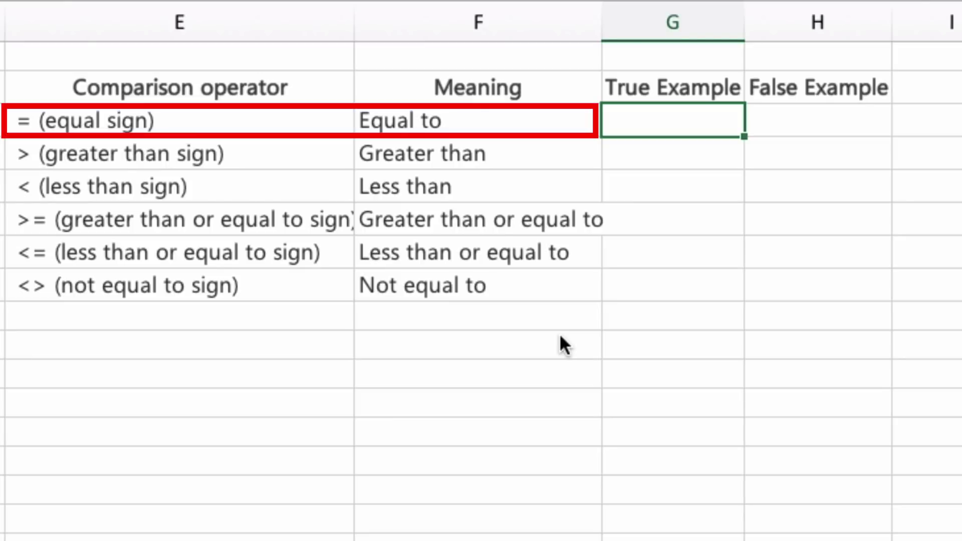
{"action": "type", "text": "="}
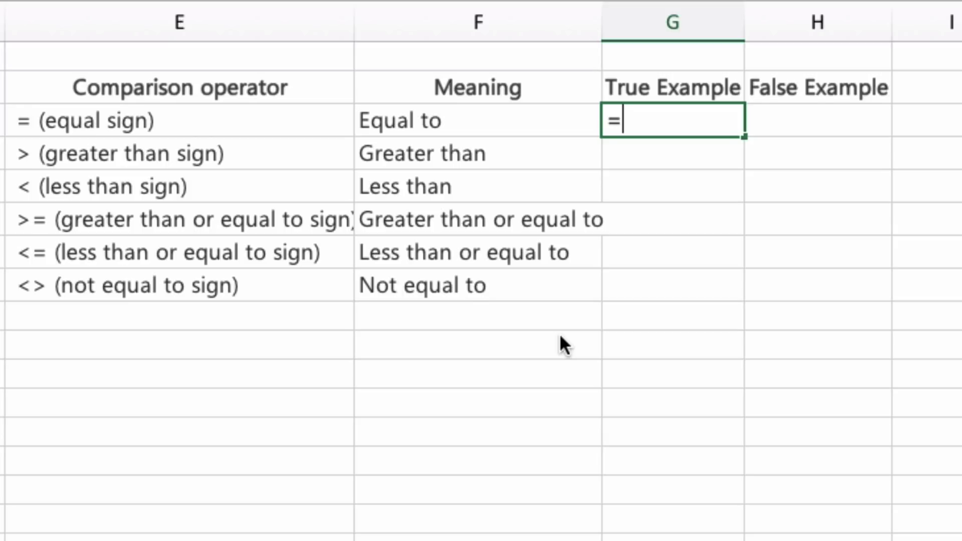
{"action": "type", "text": "5=5"}
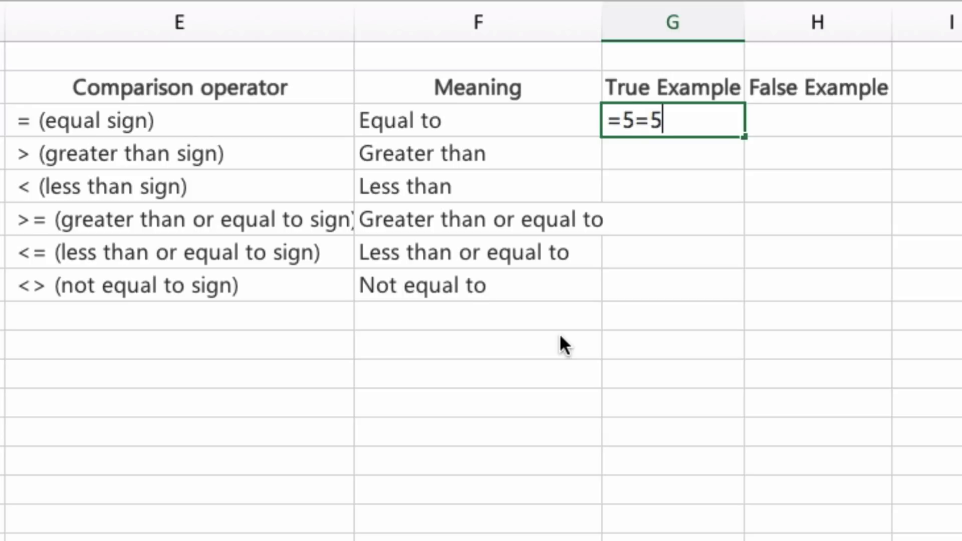
{"action": "key", "text": "Return"}
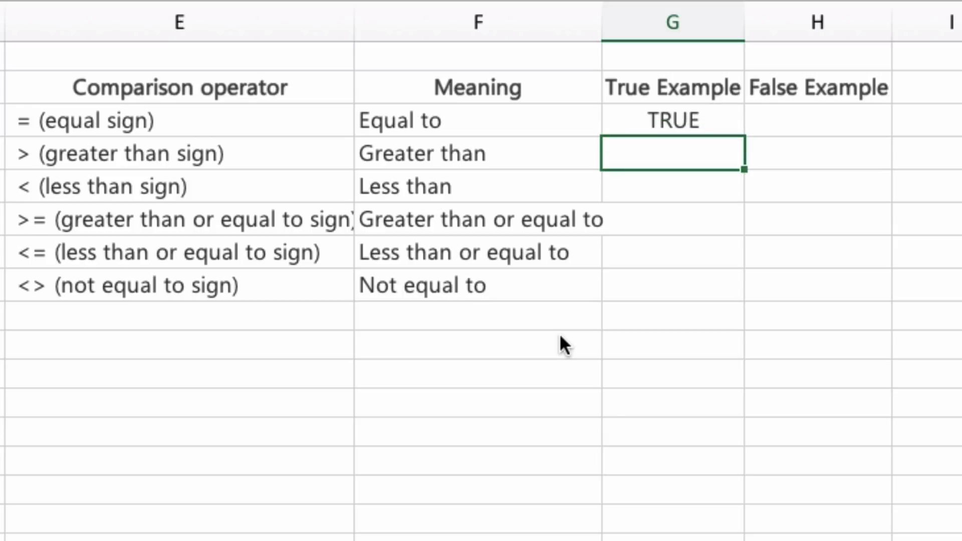
{"action": "key", "text": "Up"}
{"action": "key", "text": "Right"}
{"action": "type", "text": "="}
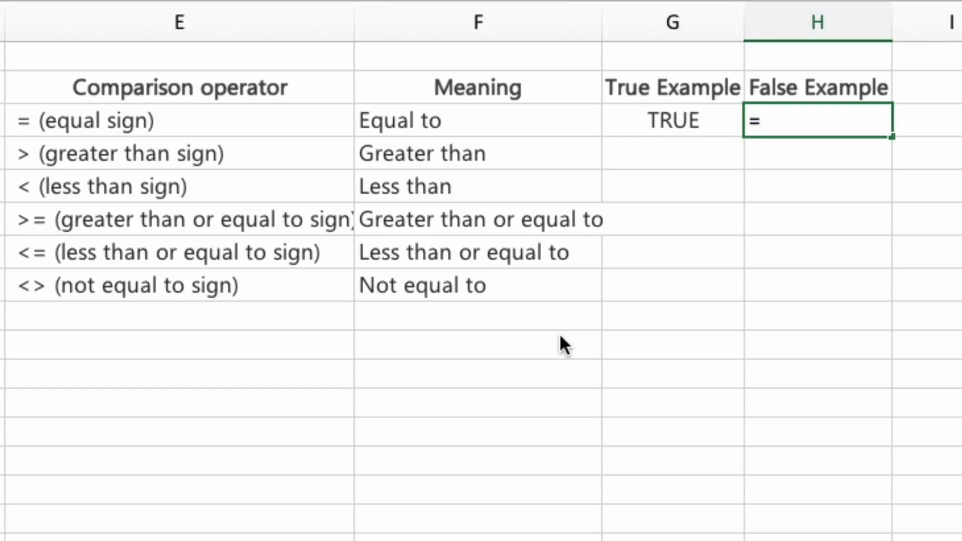
{"action": "type", "text": "5=4"}
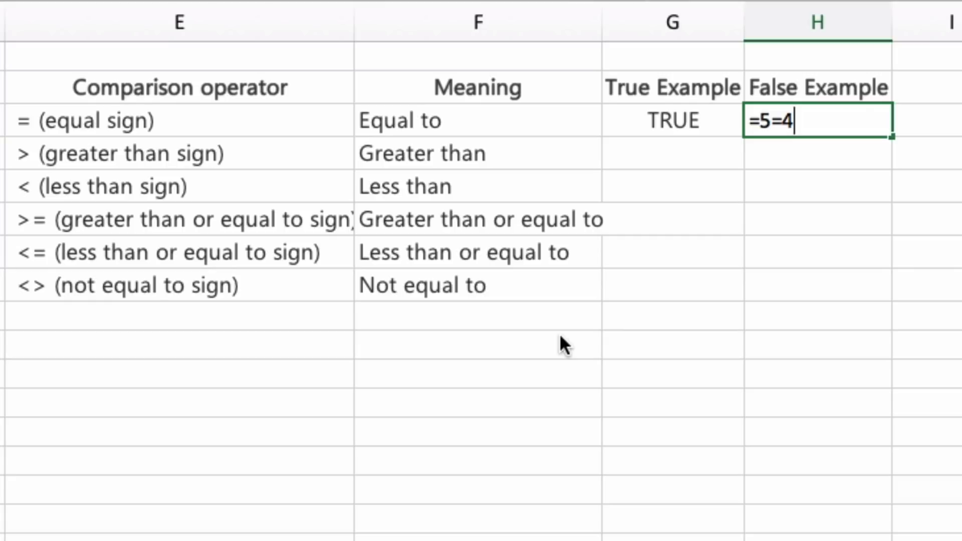
{"action": "key", "text": "Return"}
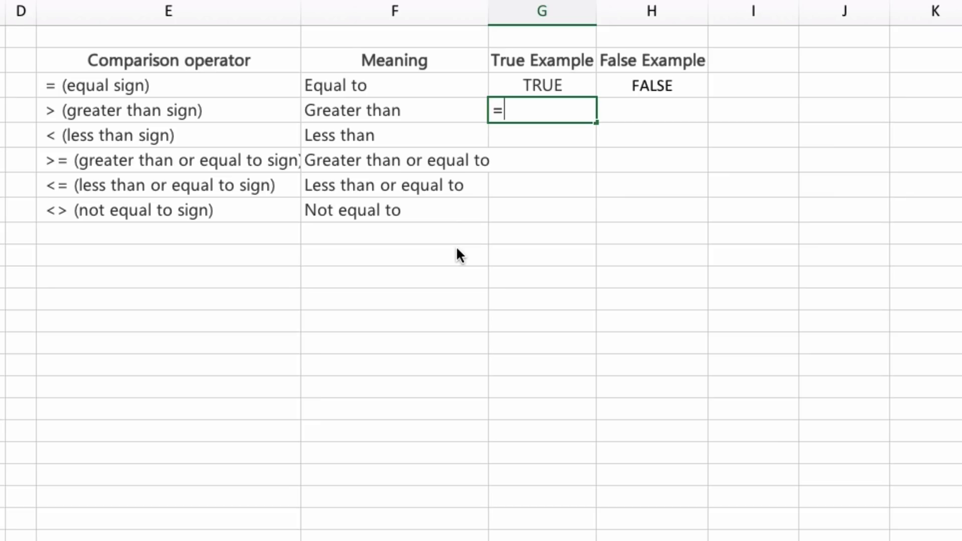
- Enter the =5>1 comparison so the greater-than True Example shows TRUE
{"action": "type", "text": "1<"}
{"action": "key", "text": "Right"}
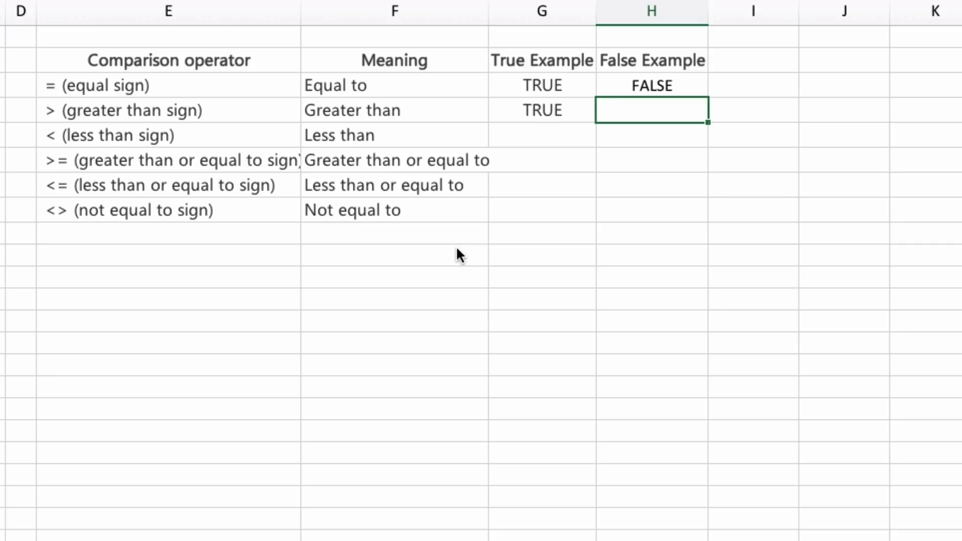
{"action": "type", "text": "=5>1"}
{"action": "key", "text": "Return"}
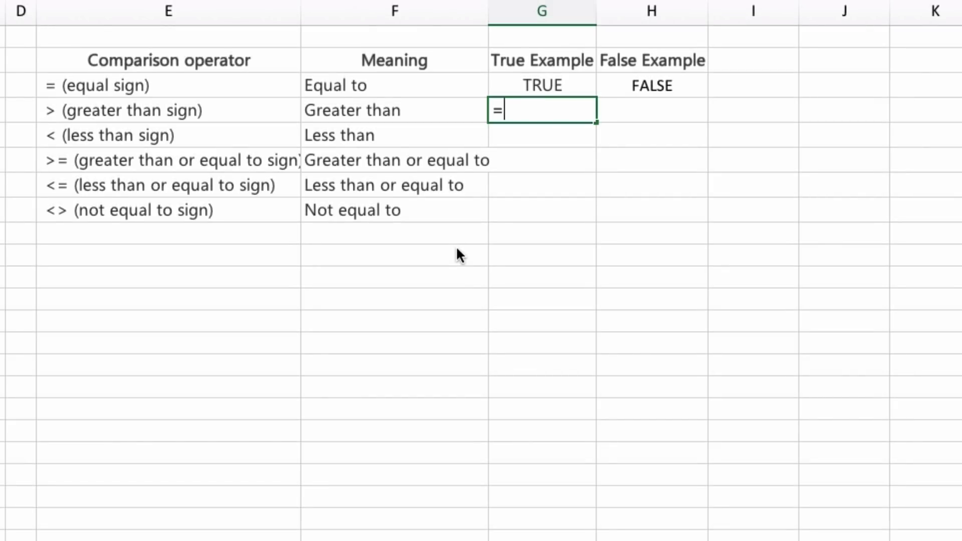
{"action": "type", "text": "5>1"}
{"action": "key", "text": "Return"}
- Enter =5>10 in the greater-than False Example cell to show FALSE
{"action": "key", "text": "Up"}
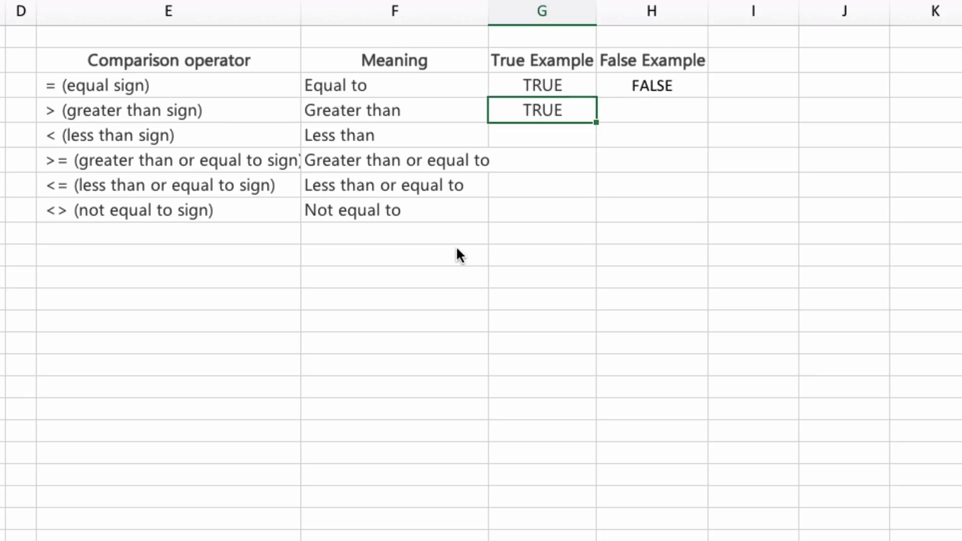
{"action": "type", "text": "="}
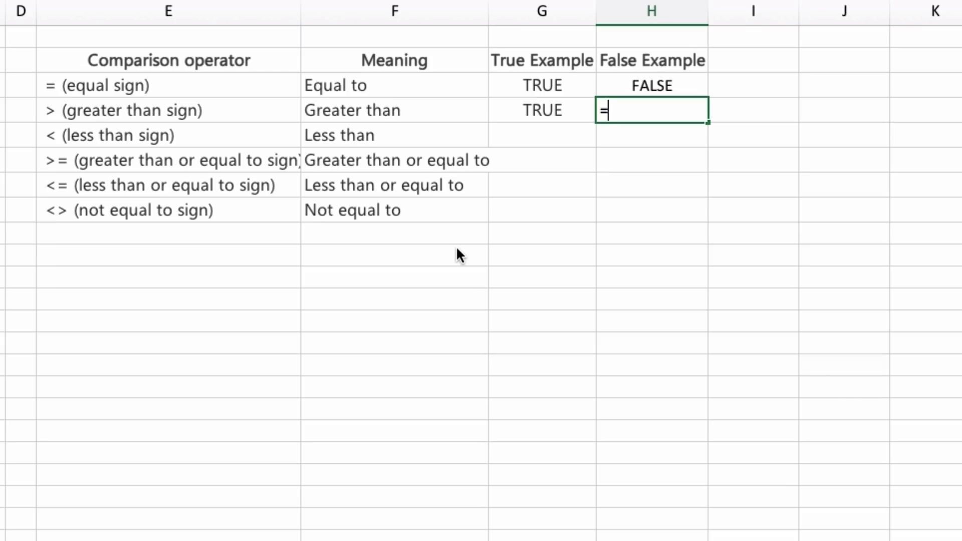
{"action": "type", "text": "5>10"}
{"action": "key", "text": "Return"}
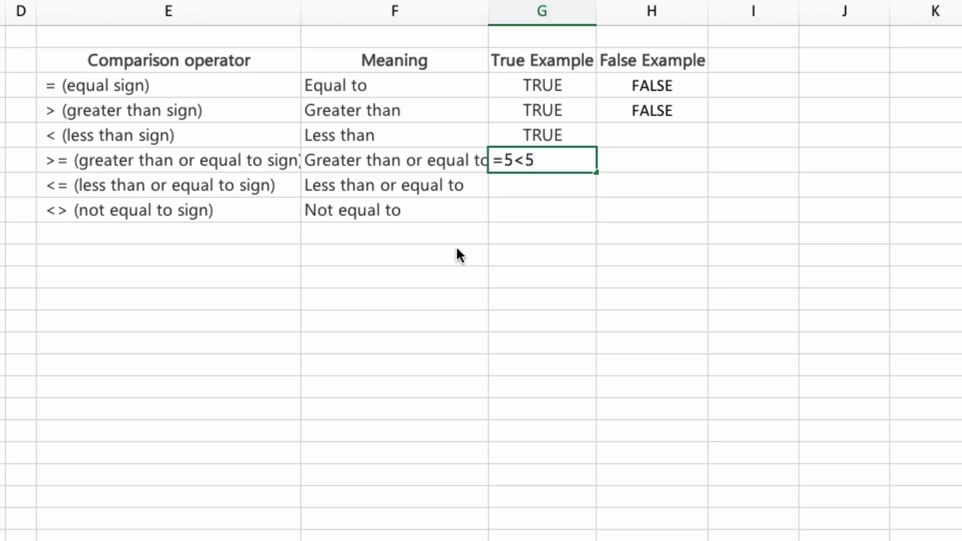
- Fill the greater-than-or-equal row with =5>=5 (TRUE) and =5>=10 (FALSE)
{"action": "key", "text": "Return"}
{"action": "key", "text": "Up"}
{"action": "type", "text": "=5>=5"}
{"action": "key", "text": "Return"}
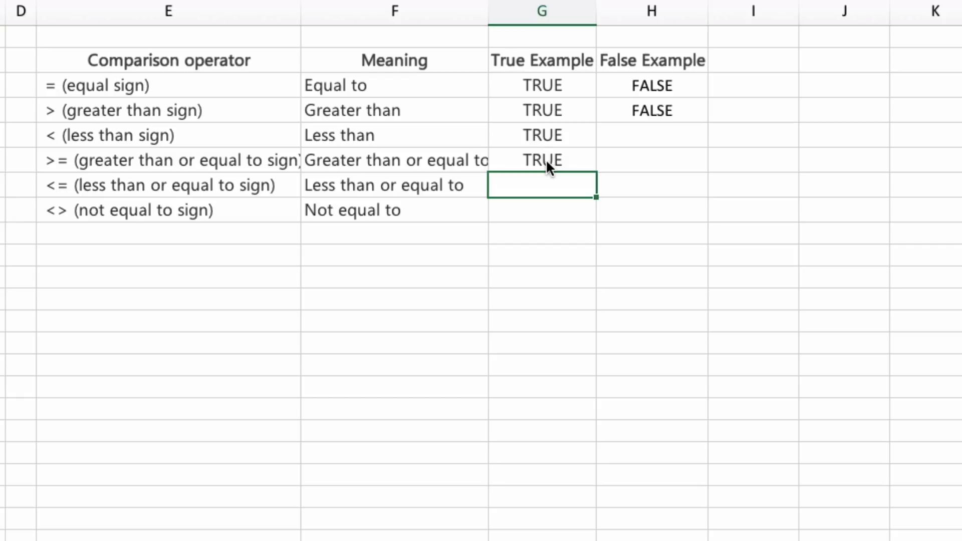
{"action": "left_click", "coordinate": [546, 158]}
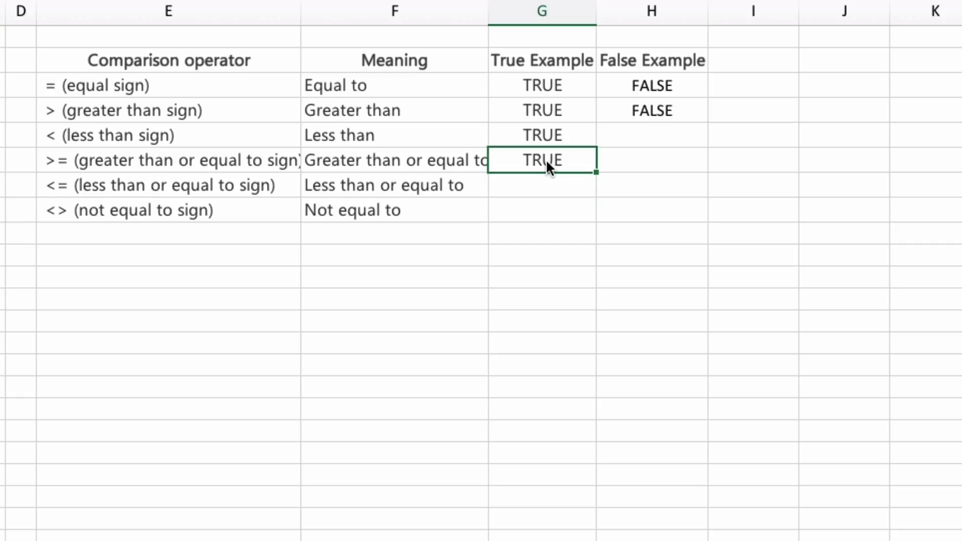
{"action": "key", "text": "Right"}
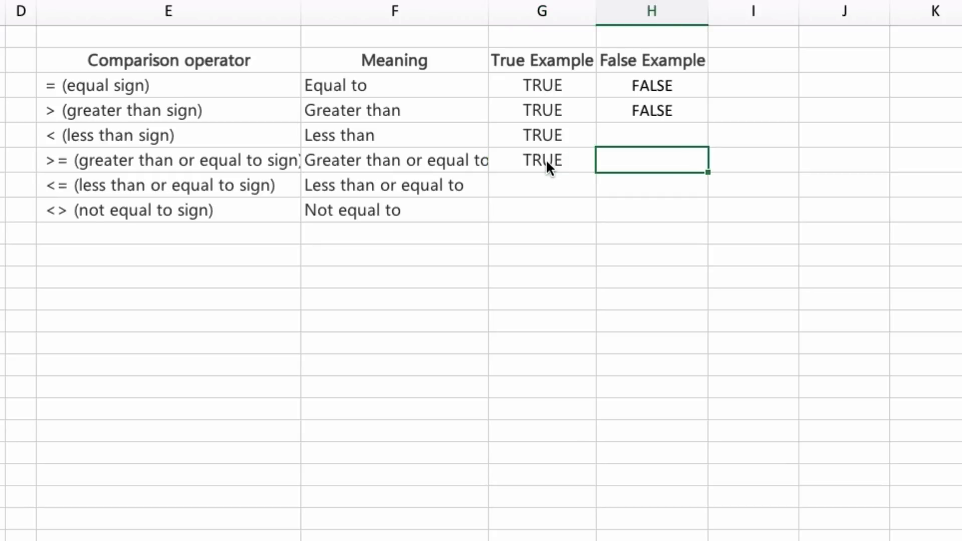
{"action": "type", "text": "=5>=10"}
{"action": "key", "text": "Return"}
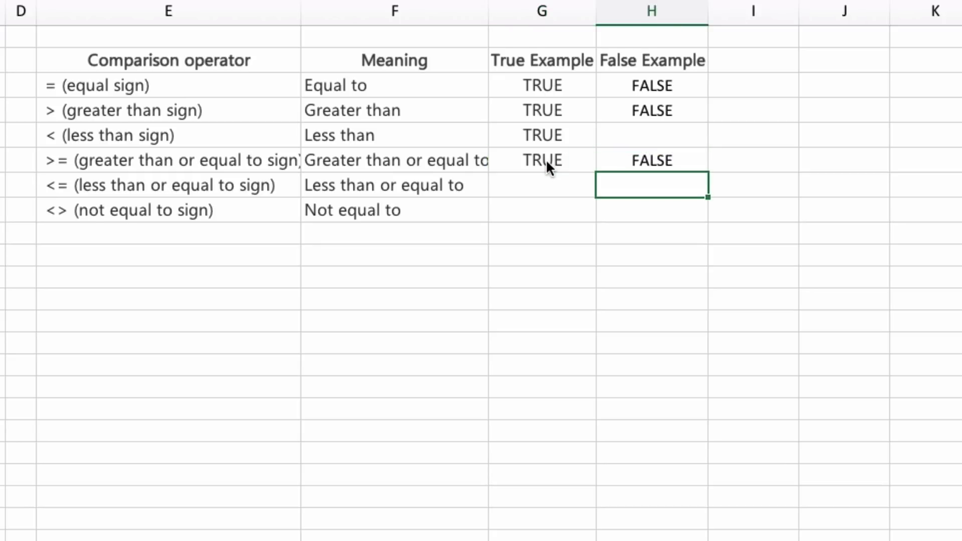
- Fill the less-than-or-equal row with =5<=10 (TRUE) and =5<=1 (FALSE)
{"action": "key", "text": "Left"}
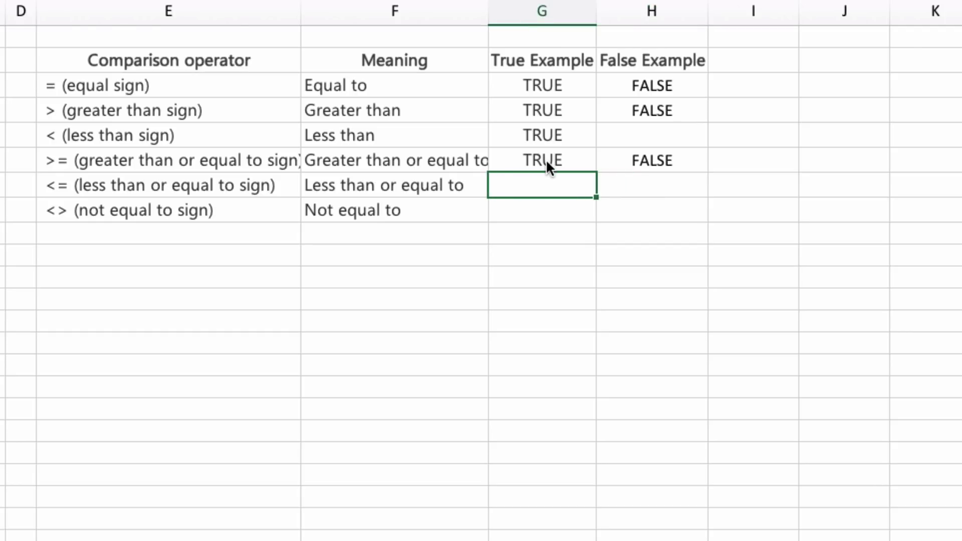
{"action": "type", "text": "=%"}
{"action": "key", "text": "BackSpace"}
{"action": "type", "text": "5<=10"}
{"action": "key", "text": "Return"}
{"action": "key", "text": "Up"}
{"action": "key", "text": "Right"}
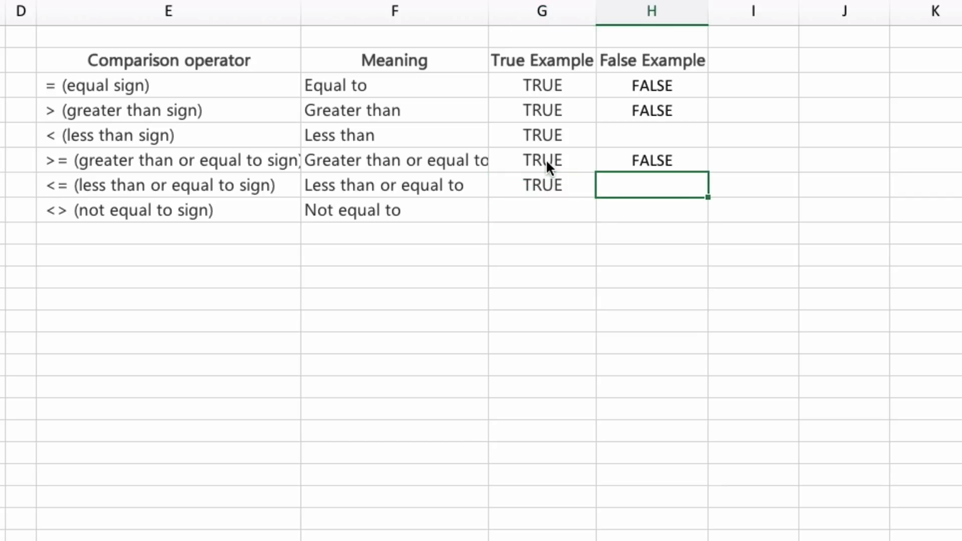
{"action": "type", "text": "=5<=1"}
{"action": "key", "text": "Return"}
- Fill the not-equal row with =5<>4 (TRUE) and =5<>5 (FALSE)
{"action": "key", "text": "Left"}
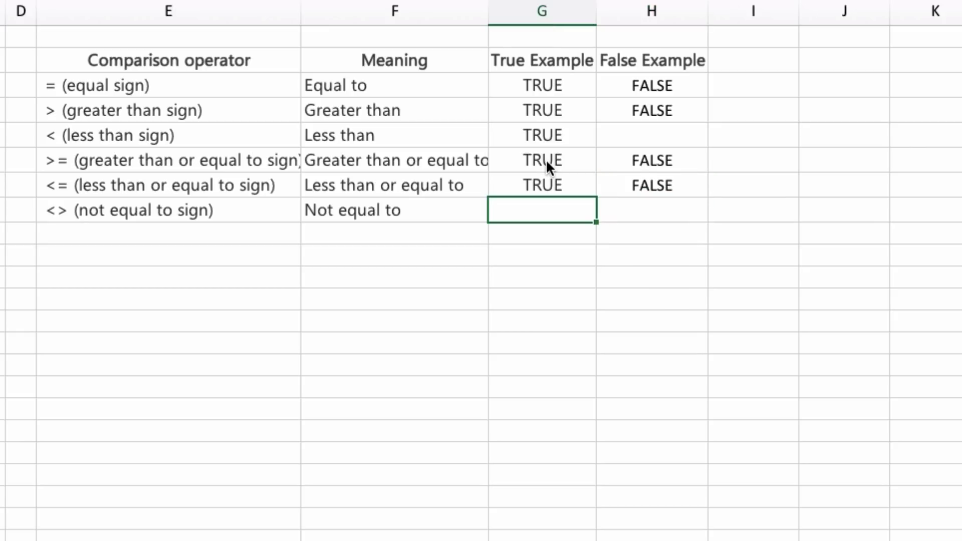
{"action": "type", "text": "=5<>4"}
{"action": "key", "text": "Return"}
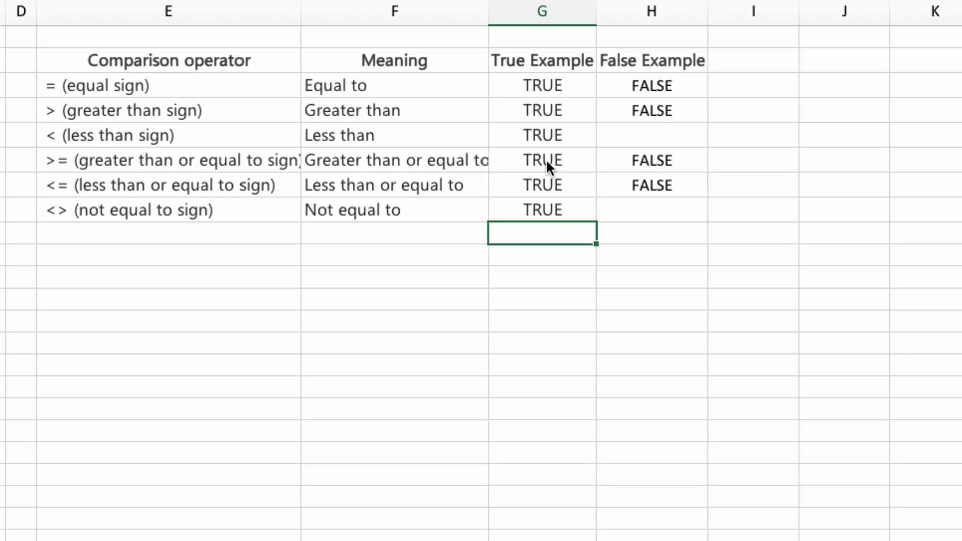
{"action": "key", "text": "Up"}
{"action": "key", "text": "Right"}
{"action": "type", "text": "=5<"}
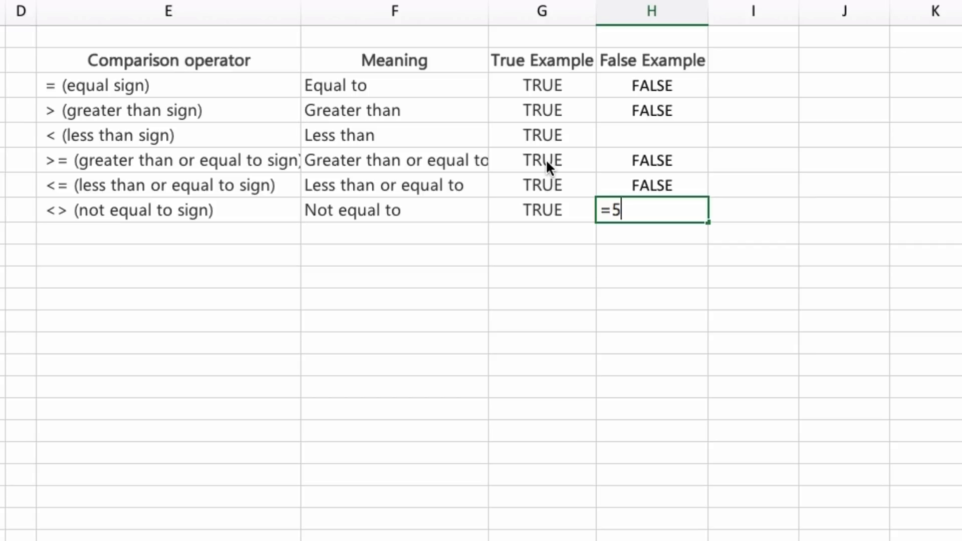
{"action": "type", "text": ">5"}
{"action": "key", "text": "Return"}
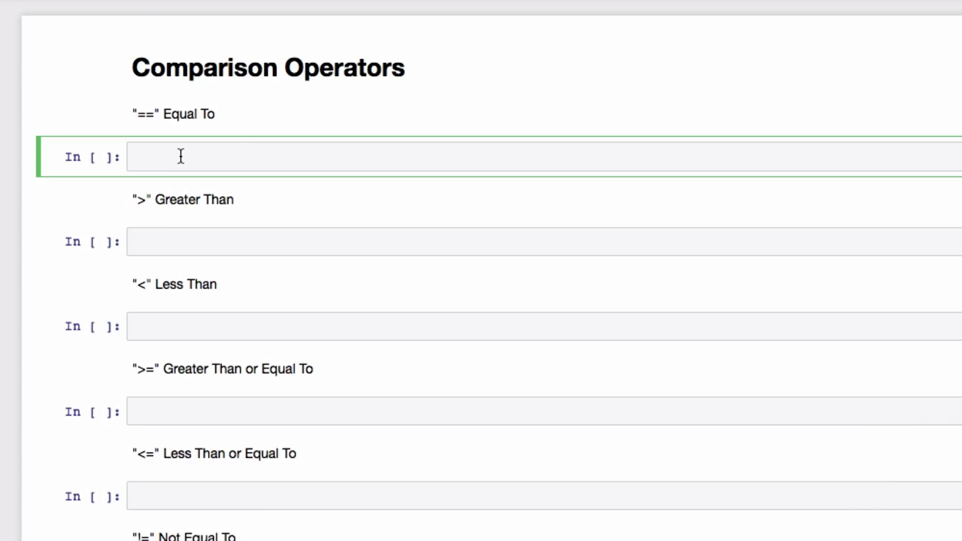
- Run 5==5, edit it to 5==4 to return False, then run 5>1 for True
{"action": "type", "text": "5==5"}
{"action": "key", "text": "shift+Return"}
{"action": "left_click", "coordinate": [193, 155]}
{"action": "key", "text": "BackSpace"}
{"action": "type", "text": "4"}
{"action": "key", "text": "shift+Return"}
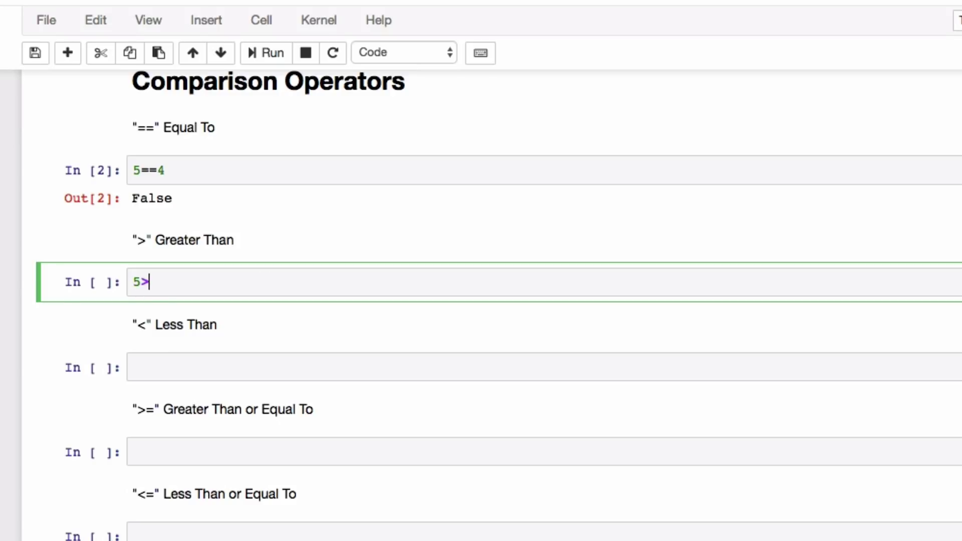
{"action": "key", "text": "shift+Return"}
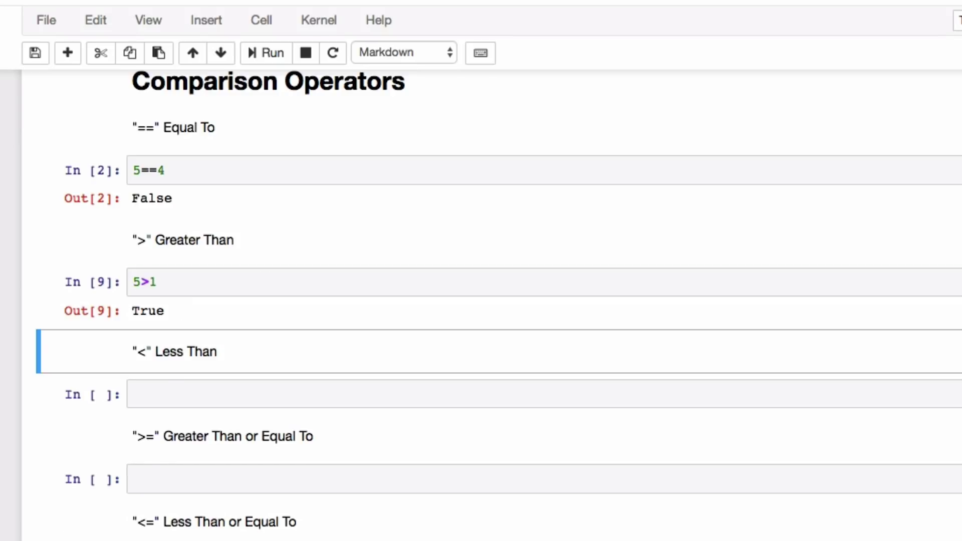
- Run 5<1 under Less Than (False) and 5>=5 under Greater Than or Equal To (True)
{"action": "left_click", "coordinate": [173, 394]}
{"action": "type", "text": "5<1"}
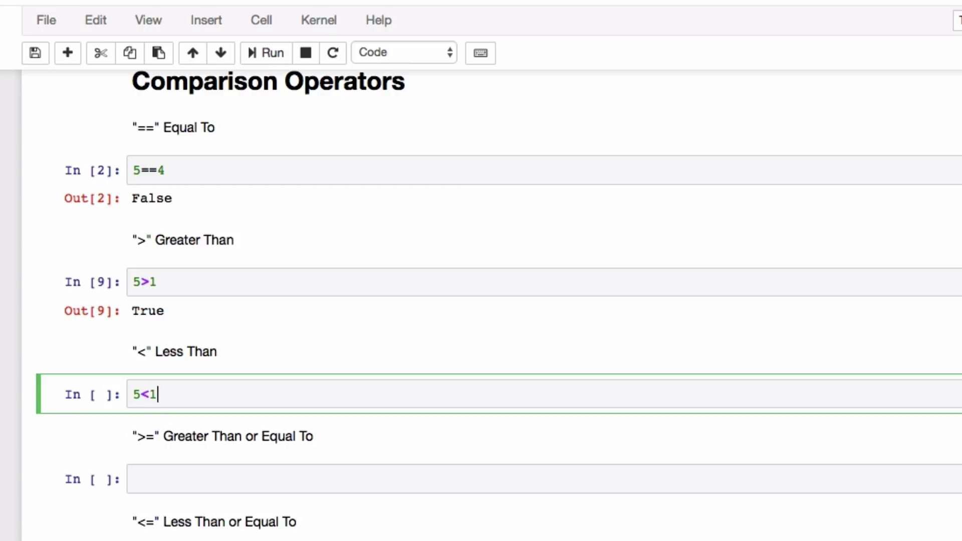
{"action": "key", "text": "shift+Return"}
{"action": "scroll", "coordinate": [189, 445], "scroll_direction": "down", "scroll_amount": 4}
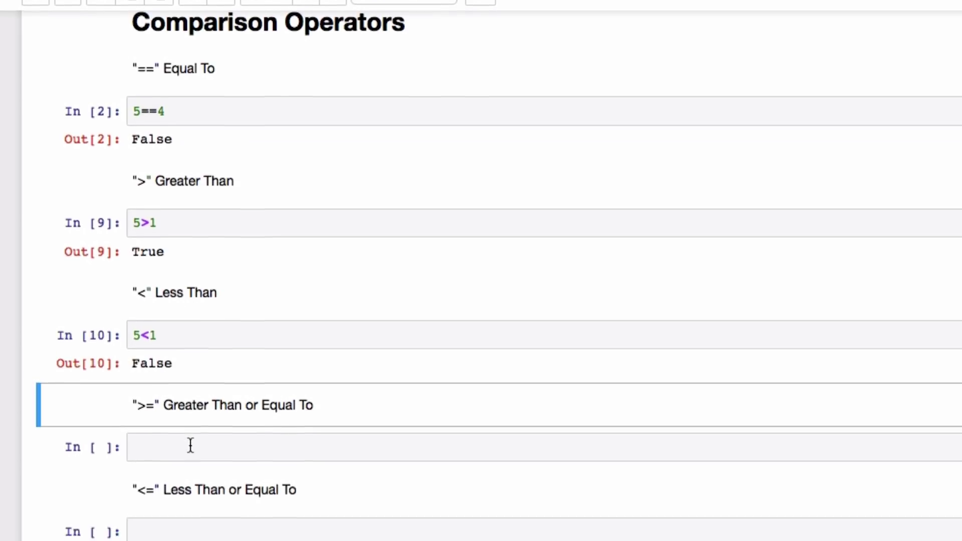
{"action": "left_click", "coordinate": [191, 393]}
{"action": "type", "text": "5"}
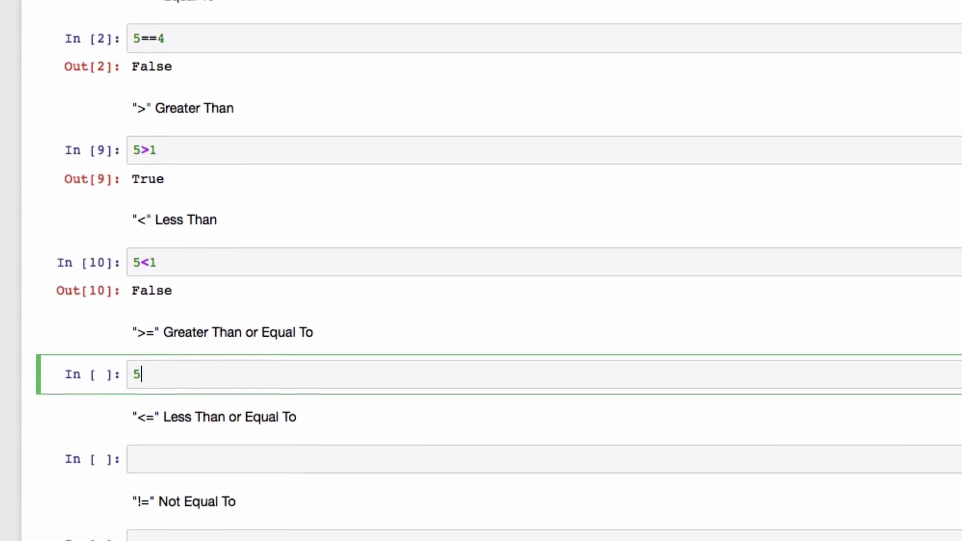
{"action": "type", "text": ">=5"}
{"action": "key", "text": "shift+Return"}
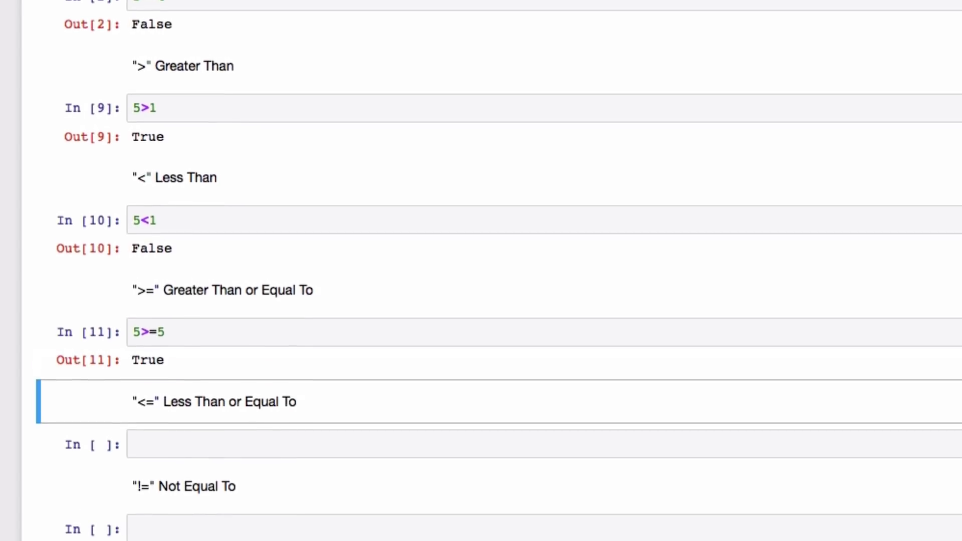
- Run 5<=1 under Less Than or Equal To, returning False
{"action": "left_click", "coordinate": [192, 437]}
{"action": "type", "text": "5<"}
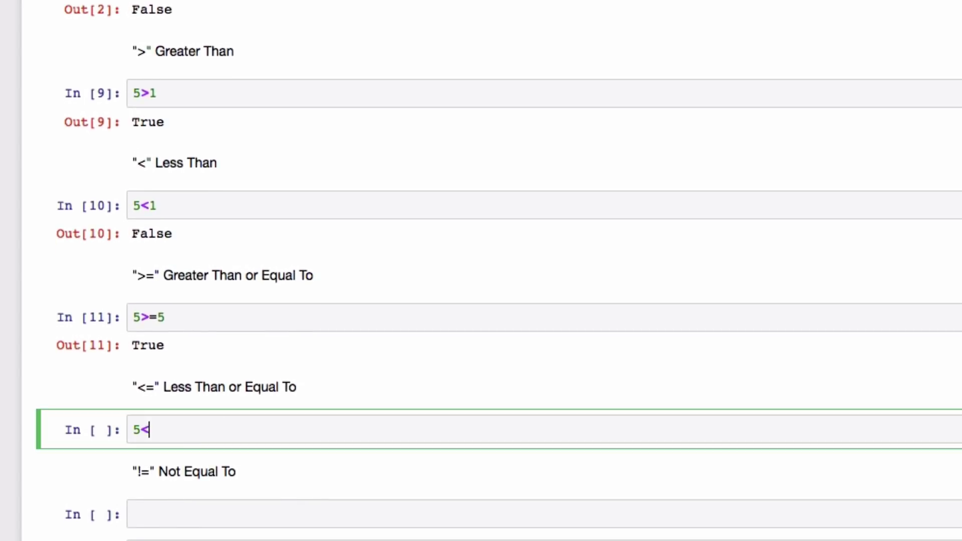
{"action": "type", "text": "="}
{"action": "key", "text": "shift+Return"}
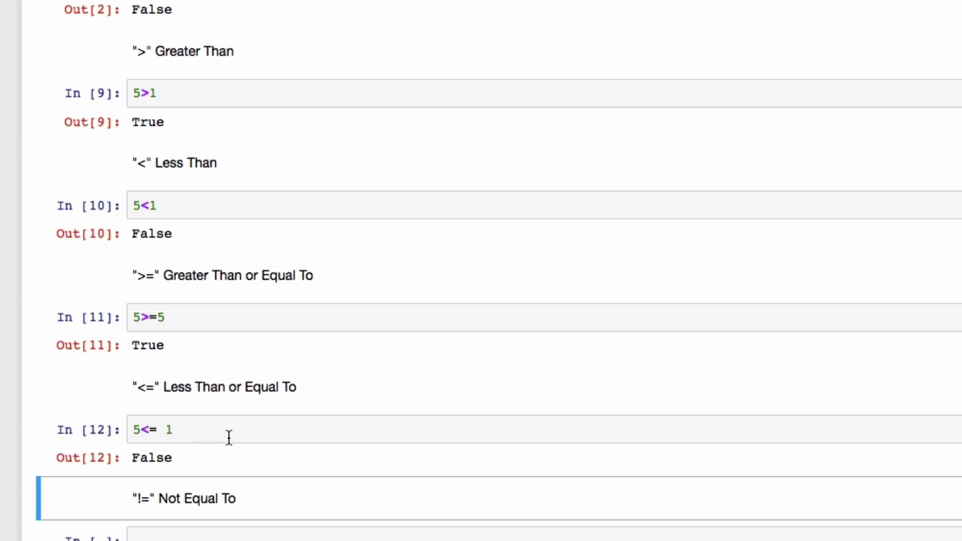
{"action": "scroll", "coordinate": [227, 436], "scroll_direction": "down", "scroll_amount": 2}
- Run 5!=1 under Not Equal To, then change it to 5!=5 so it returns False
{"action": "left_click", "coordinate": [196, 453]}
{"action": "scroll", "coordinate": [196, 453], "scroll_direction": "down", "scroll_amount": 3}
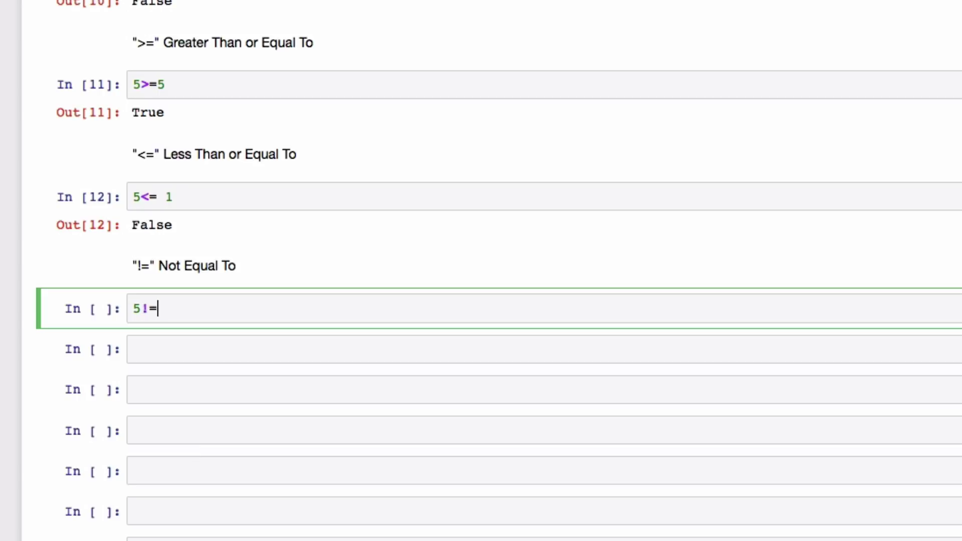
{"action": "key", "text": "shift+Return"}
{"action": "key", "text": "Up"}
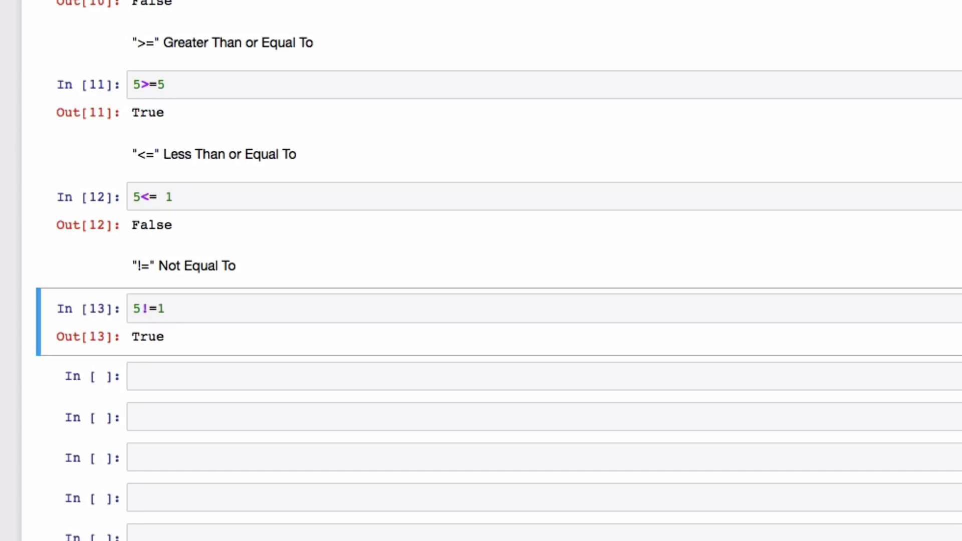
{"action": "left_click", "coordinate": [170, 308]}
{"action": "key", "text": "BackSpace"}
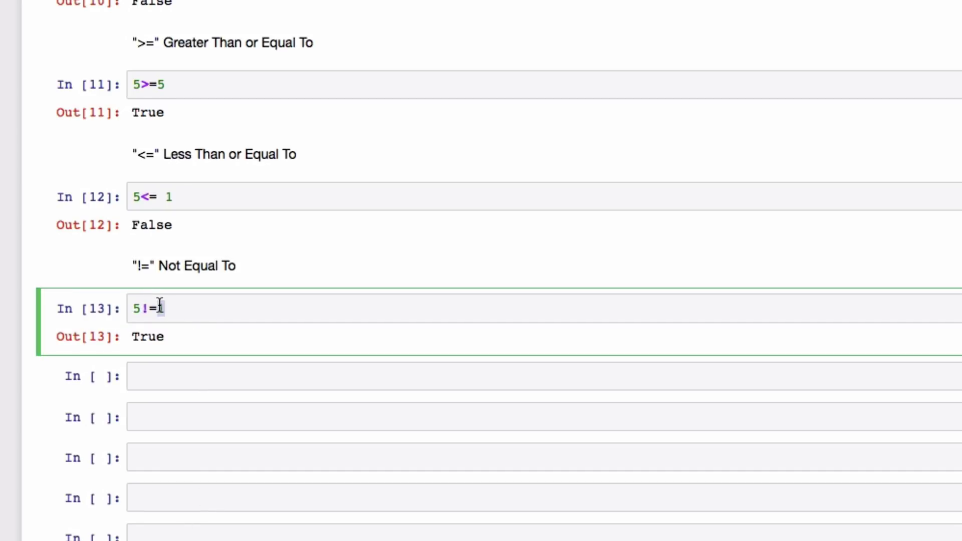
{"action": "type", "text": "5"}
{"action": "key", "text": "shift+Return"}
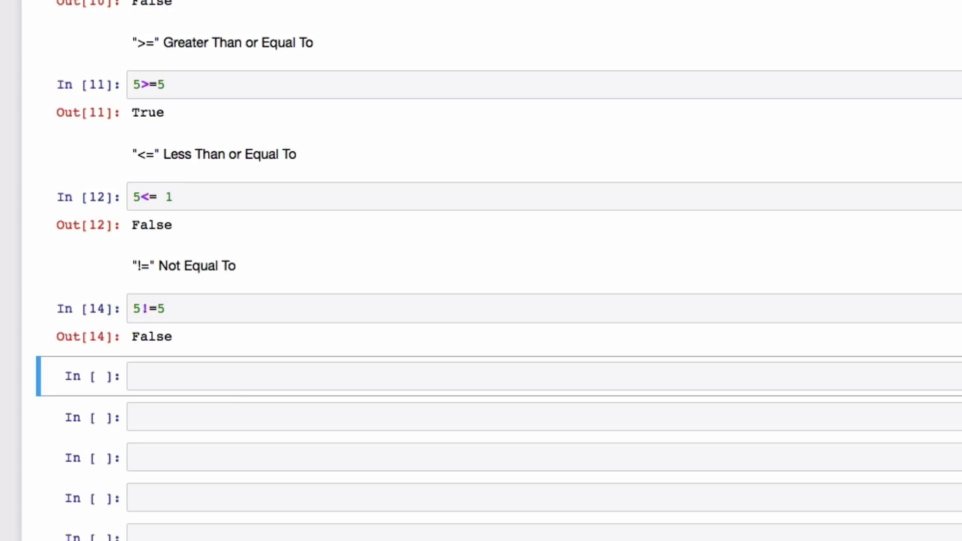